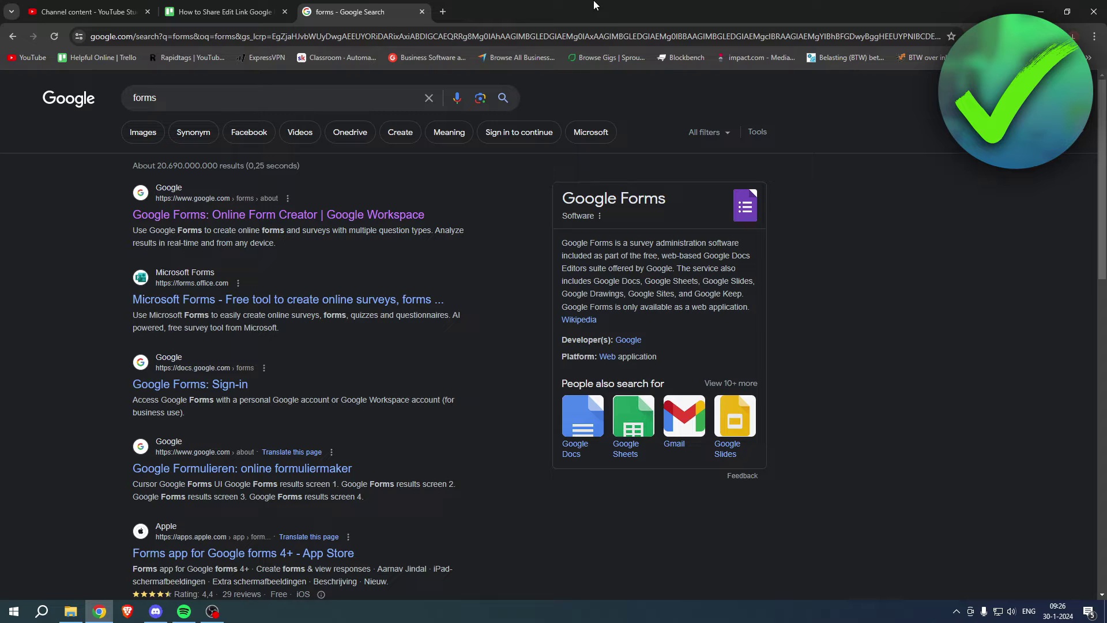
- Go to Google Forms and load the TEST form in the editor
click(184, 215)
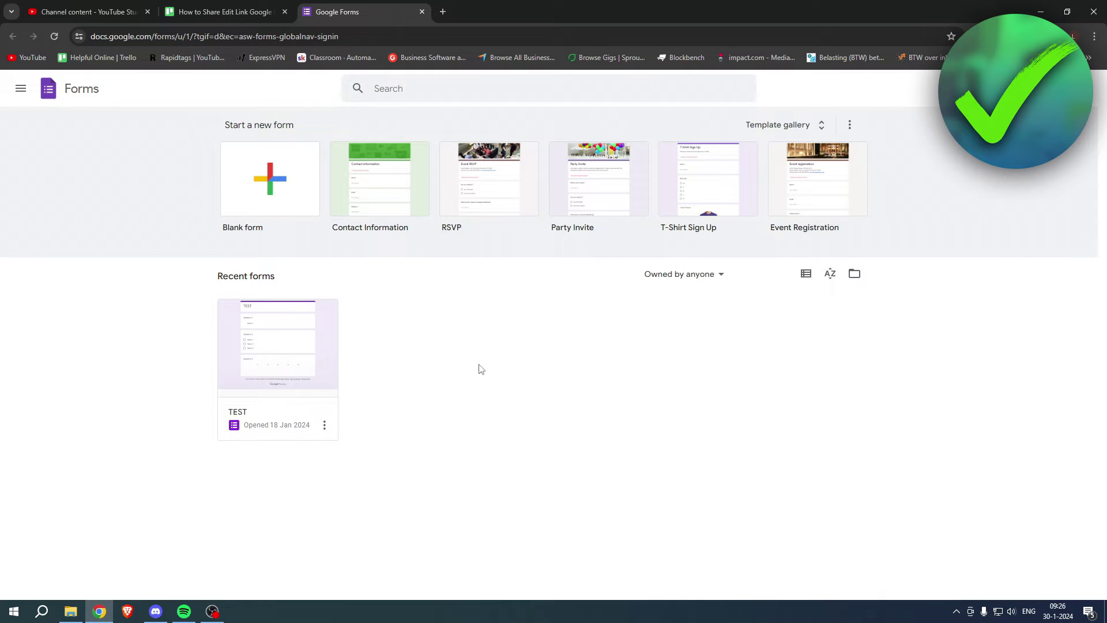
click(299, 347)
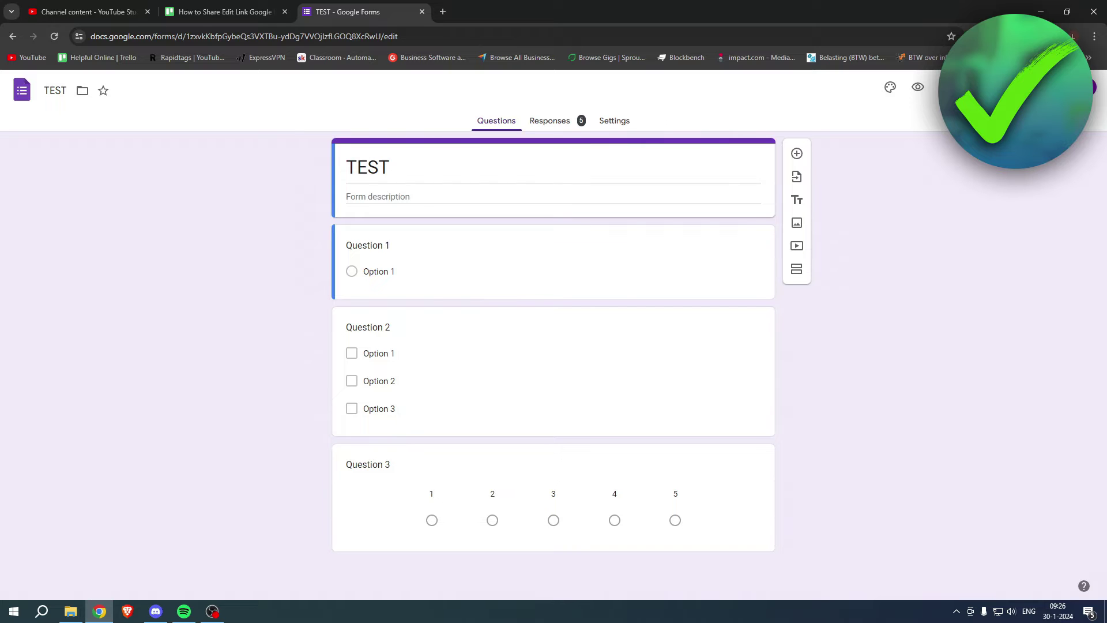
- Bring up the Add editors sharing dialog for TEST from the Send options
click(1016, 87)
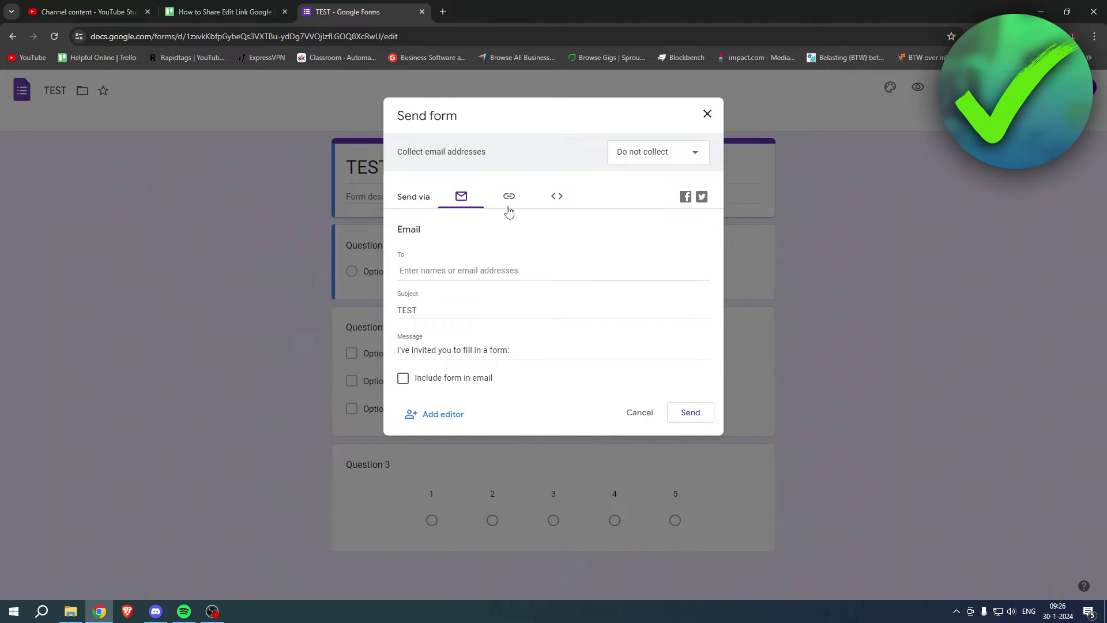
click(449, 418)
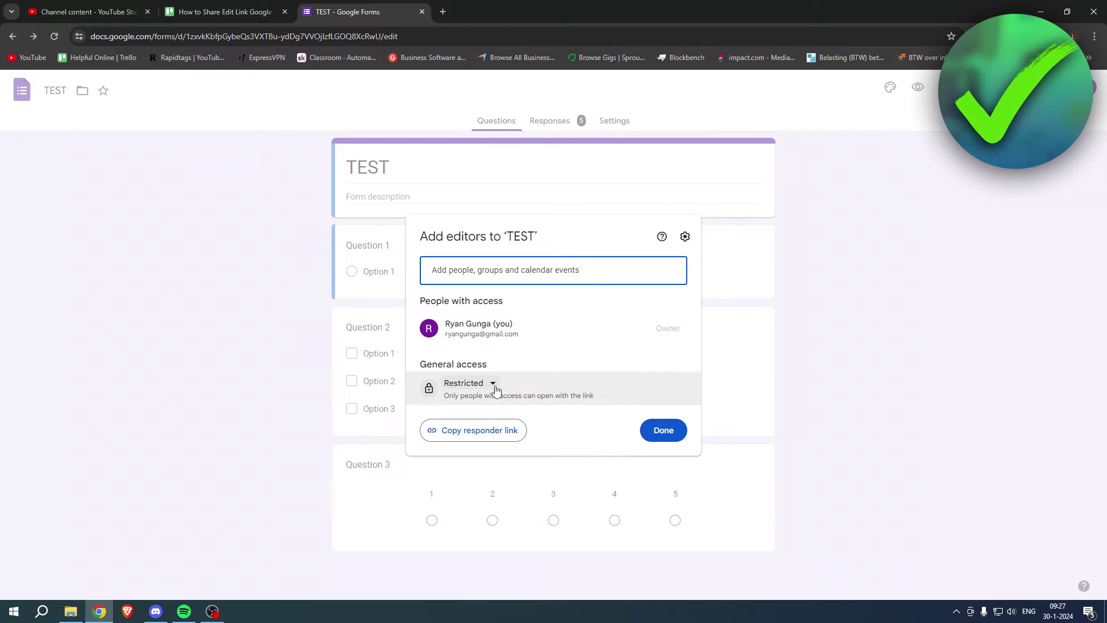
click(483, 443)
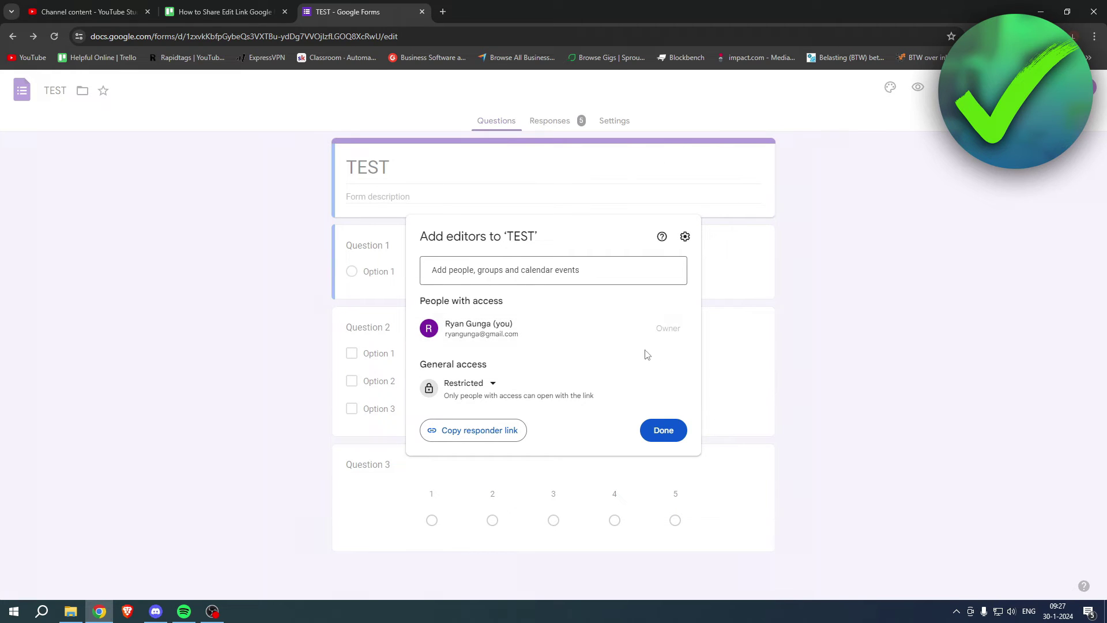
- Set general access to 'Anyone with the link' and copy the form's shareable link
click(497, 384)
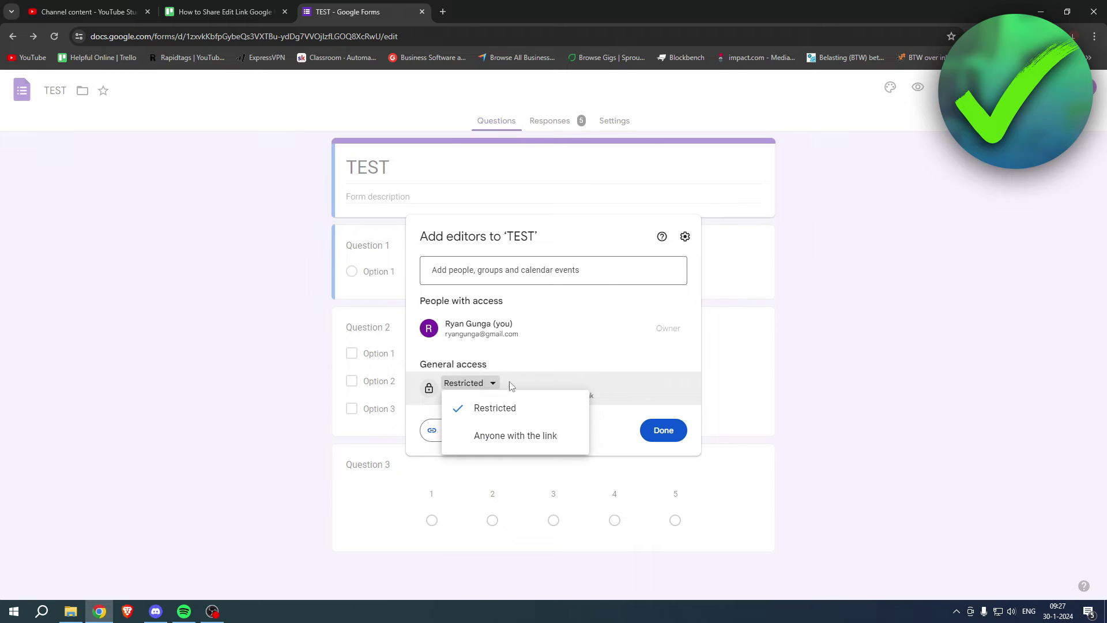
click(502, 437)
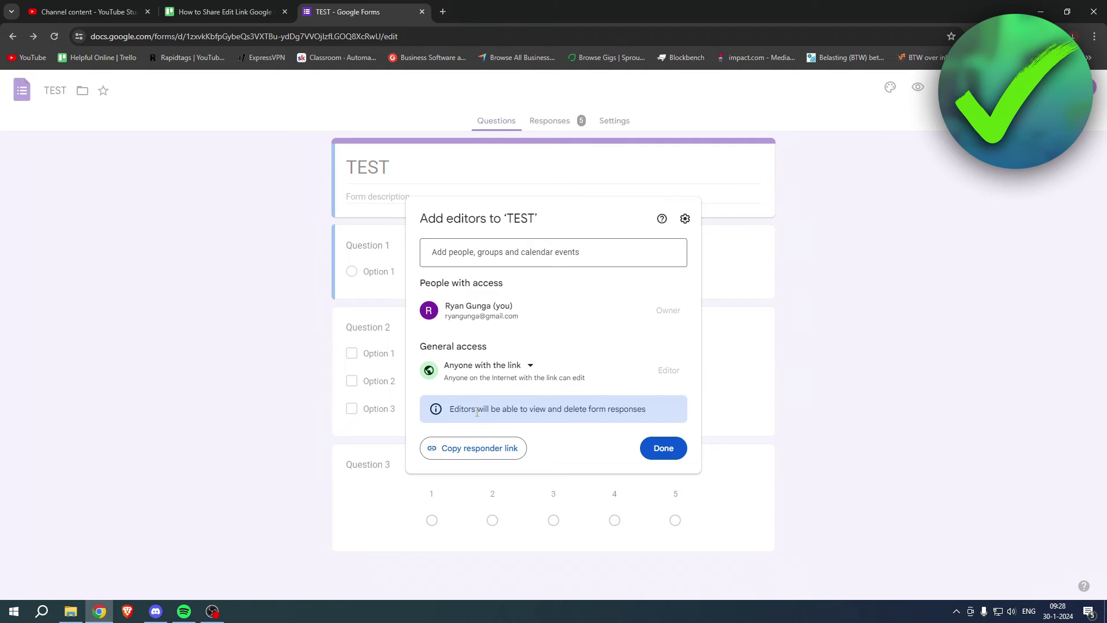
click(481, 447)
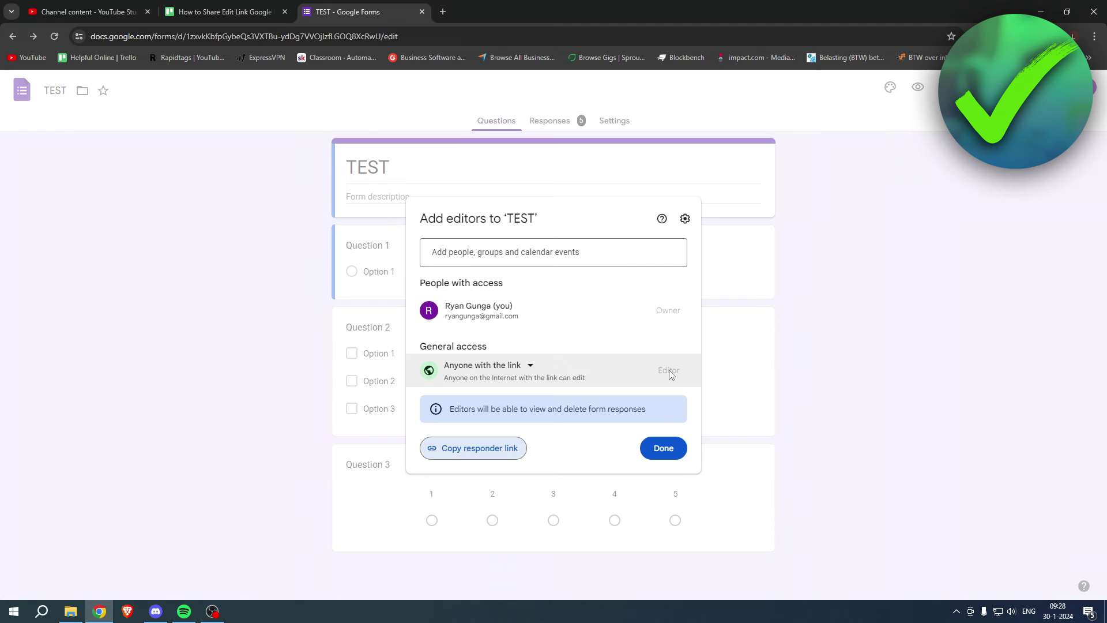
click(452, 450)
- Load the copied TEST link in a new tab and switch from the live form to its editor
click(664, 450)
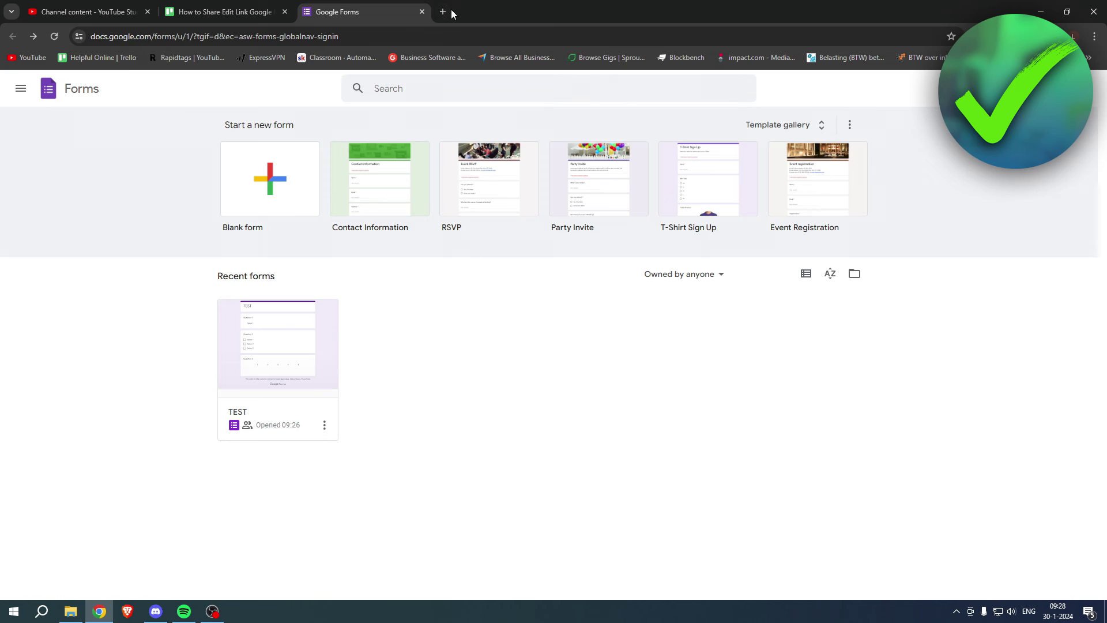
click(442, 11)
key(ctrl+v)
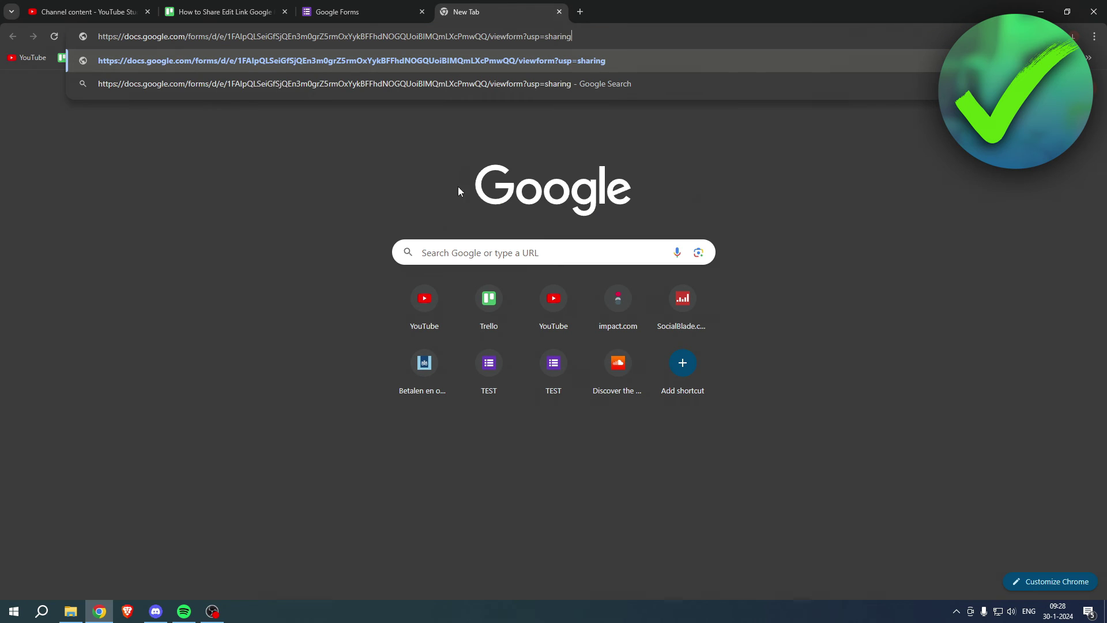
key(Return)
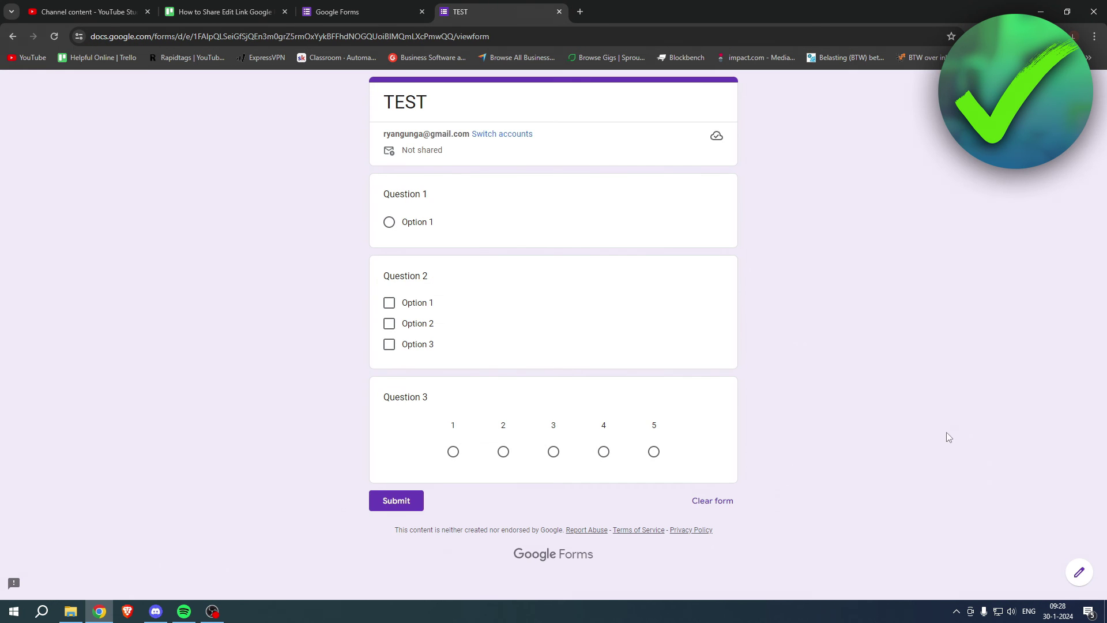
click(1078, 574)
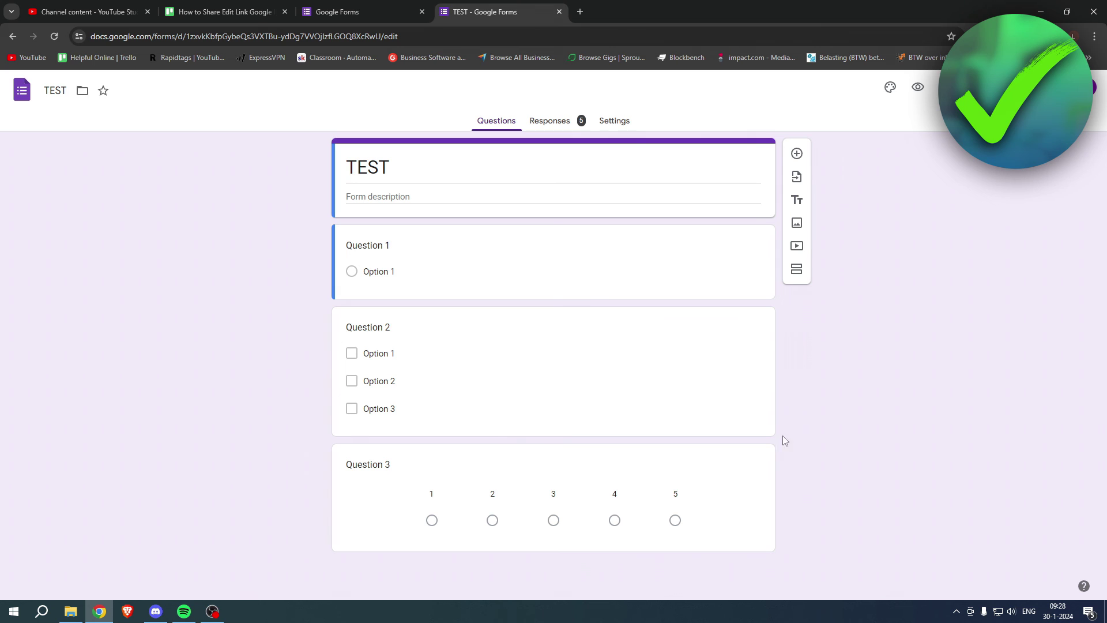
- Close the extra tab, reopen TEST and review its editor sharing settings via Send
click(558, 11)
click(251, 349)
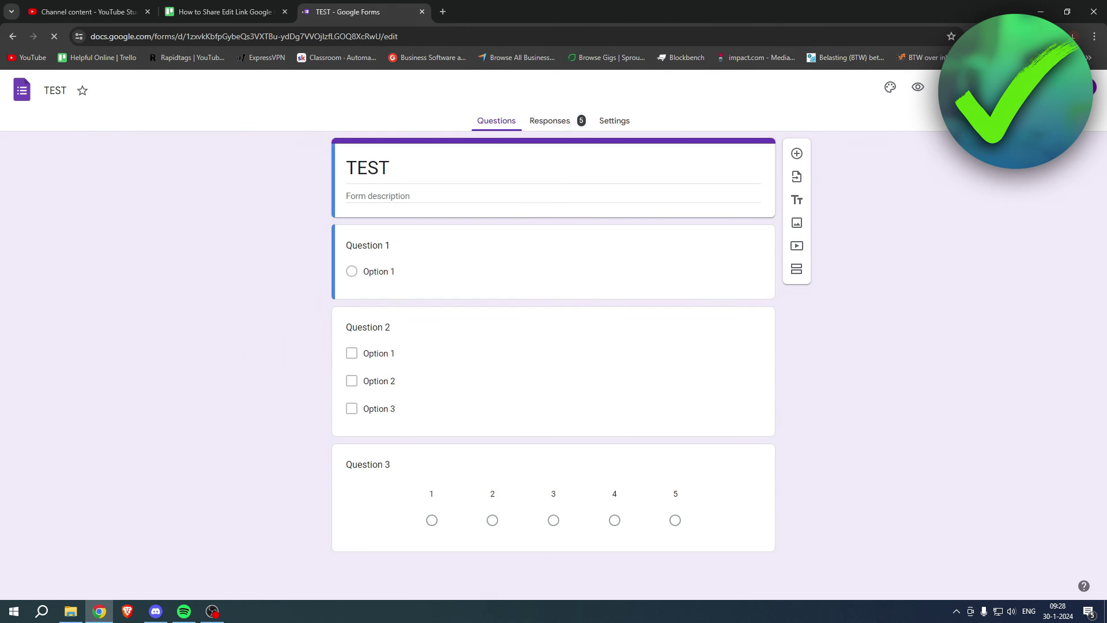
click(1013, 86)
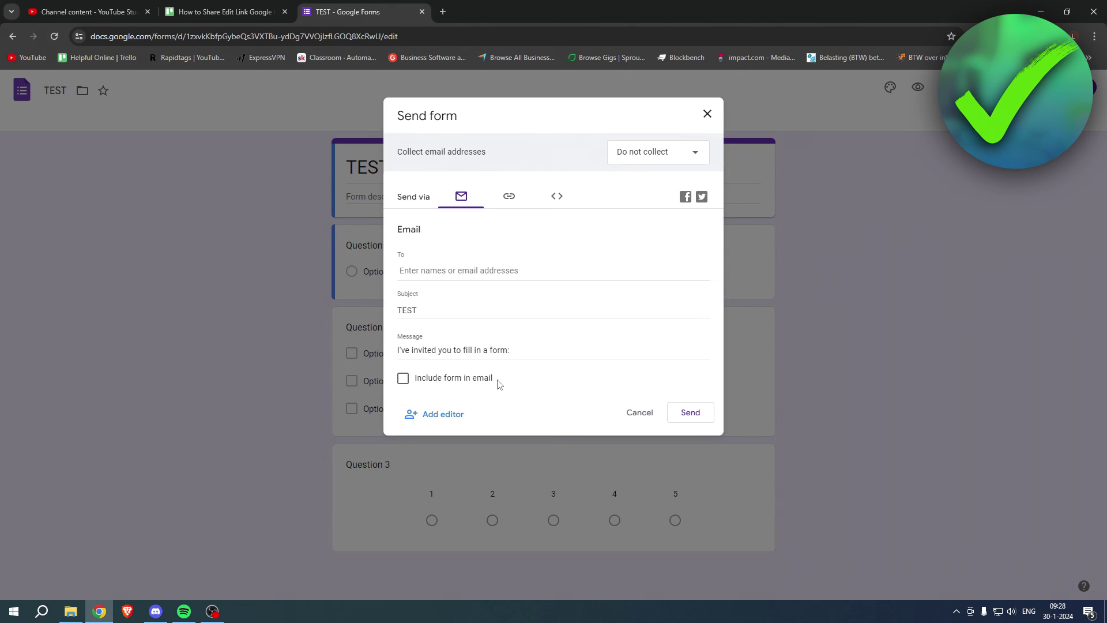
click(443, 416)
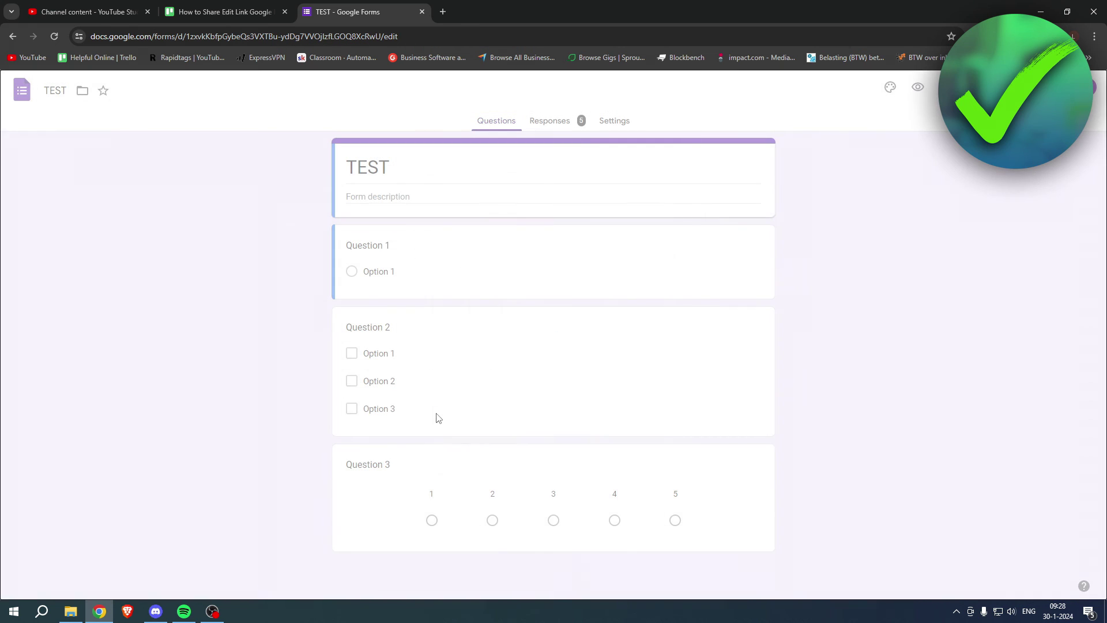